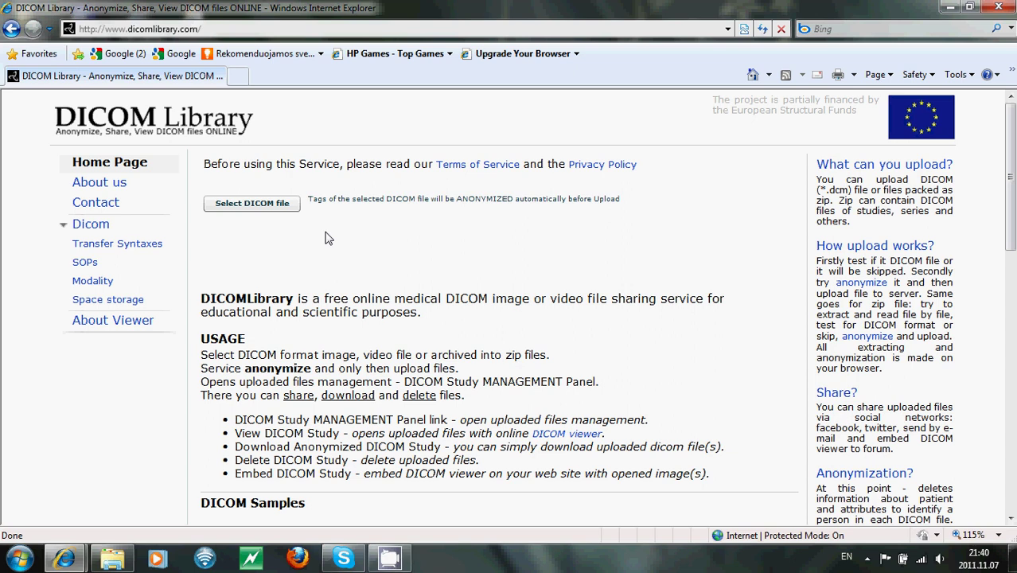
Minimize the dicomlibrary.com Internet Explorer window to reveal the desktop and the disc's AutoPlay prompt
{"action": "left_click", "coordinate": [949, 8]}
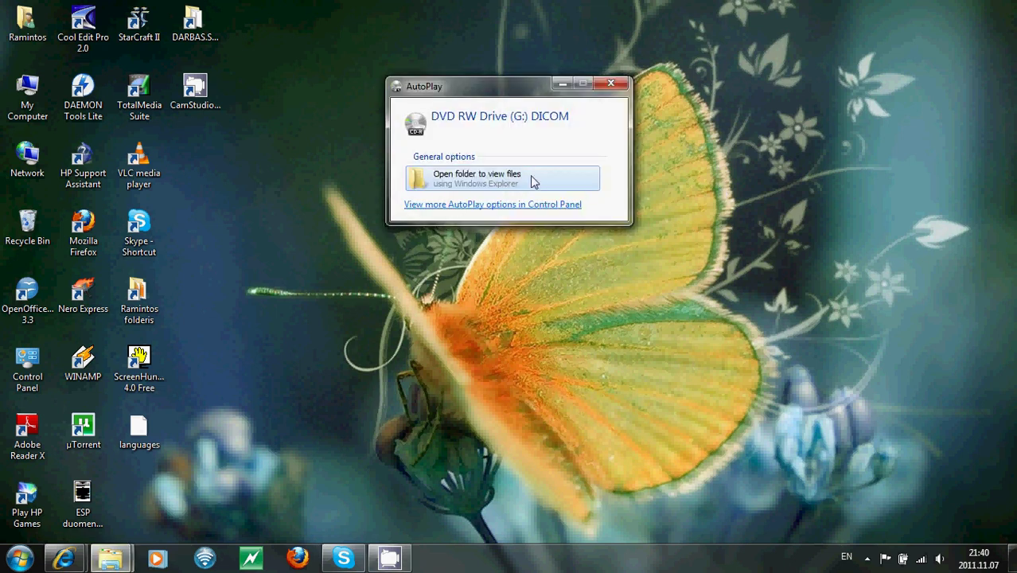
Open the DVD drive's files, showing the 68 MB study folder and DICOMDIR, and close the duplicate window
{"action": "left_click", "coordinate": [479, 178]}
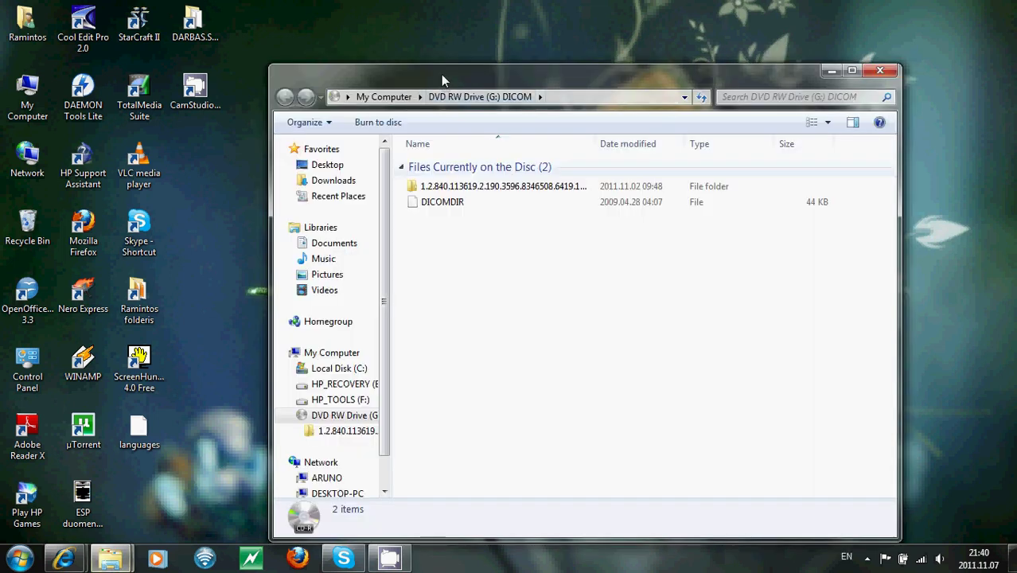
{"action": "left_click_drag", "start_coordinate": [443, 79], "coordinate": [440, 48]}
{"action": "left_click", "coordinate": [30, 107]}
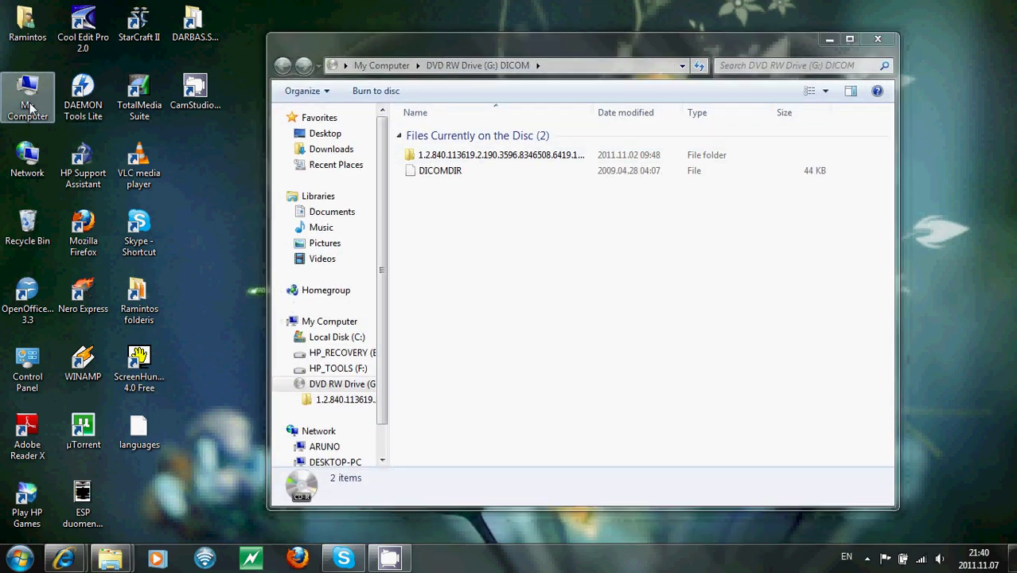
{"action": "double_click", "coordinate": [31, 108]}
{"action": "double_click", "coordinate": [538, 283]}
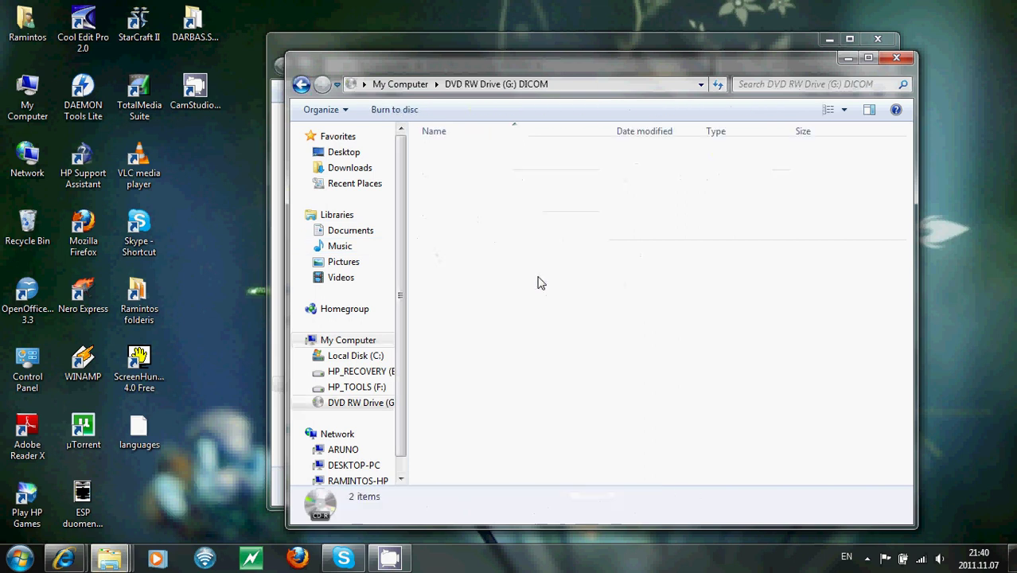
{"action": "left_click_drag", "start_coordinate": [480, 63], "coordinate": [461, 240]}
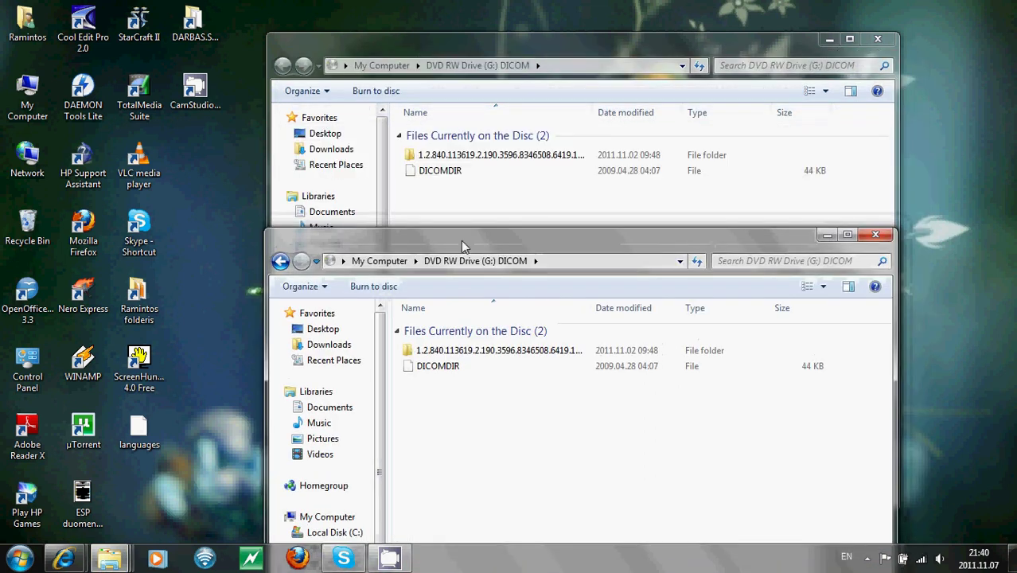
{"action": "left_click", "coordinate": [875, 236]}
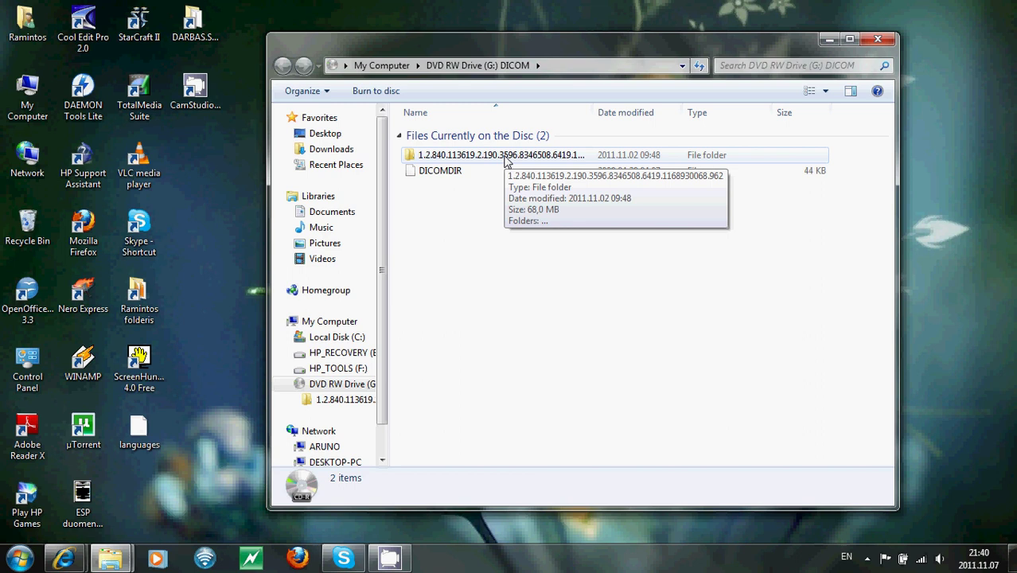
{"action": "left_click_drag", "start_coordinate": [505, 158], "coordinate": [222, 196]}
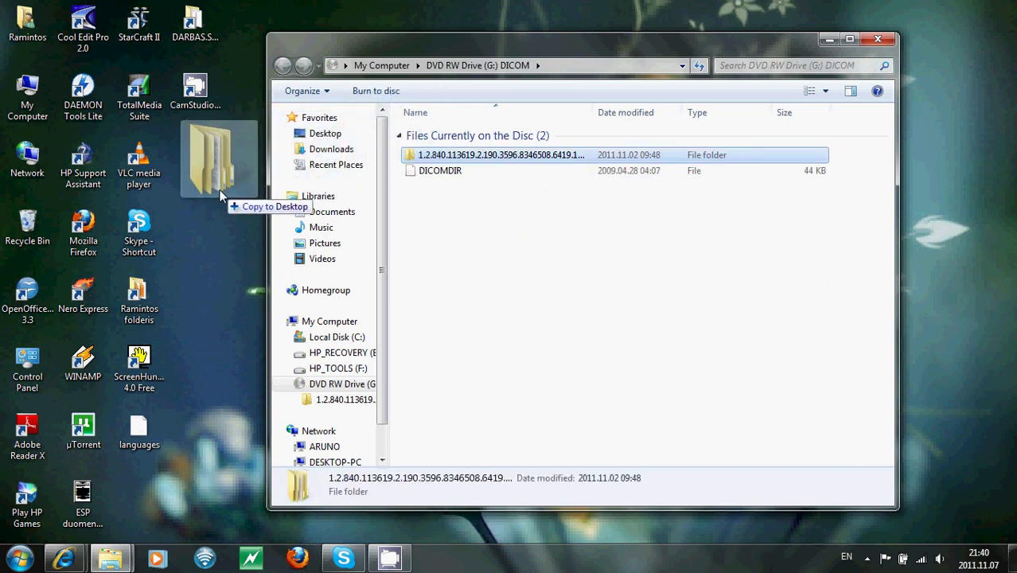
{"action": "left_click_drag", "start_coordinate": [221, 196], "coordinate": [485, 160]}
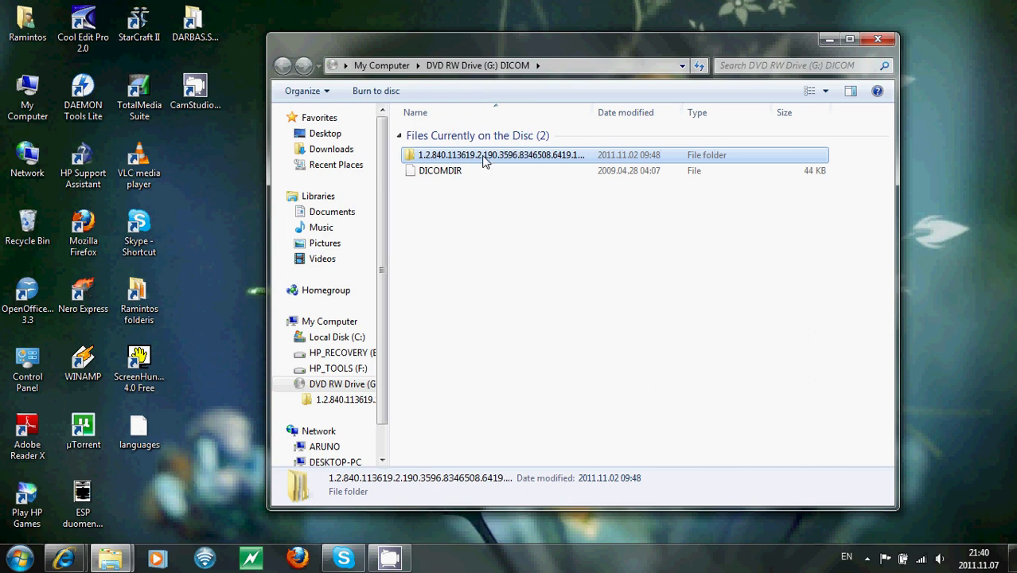
{"action": "right_click", "coordinate": [485, 160]}
{"action": "left_click", "coordinate": [527, 489]}
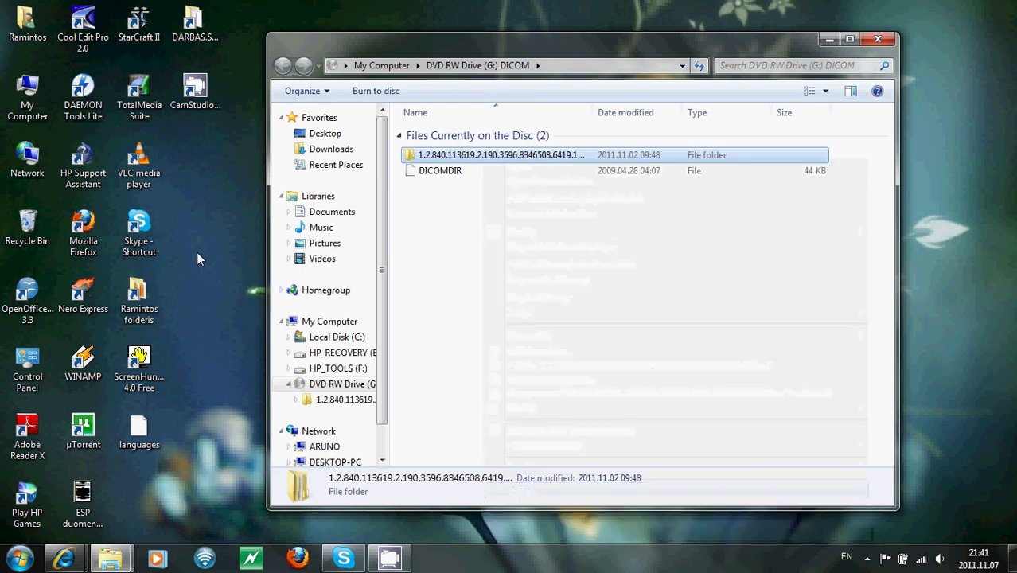
{"action": "right_click", "coordinate": [189, 200]}
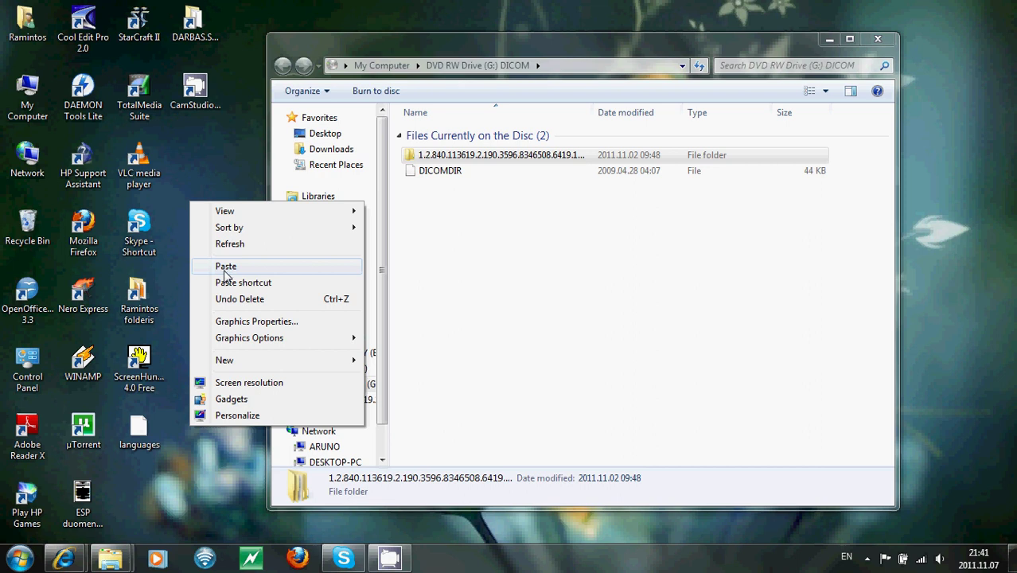
{"action": "left_click", "coordinate": [175, 270]}
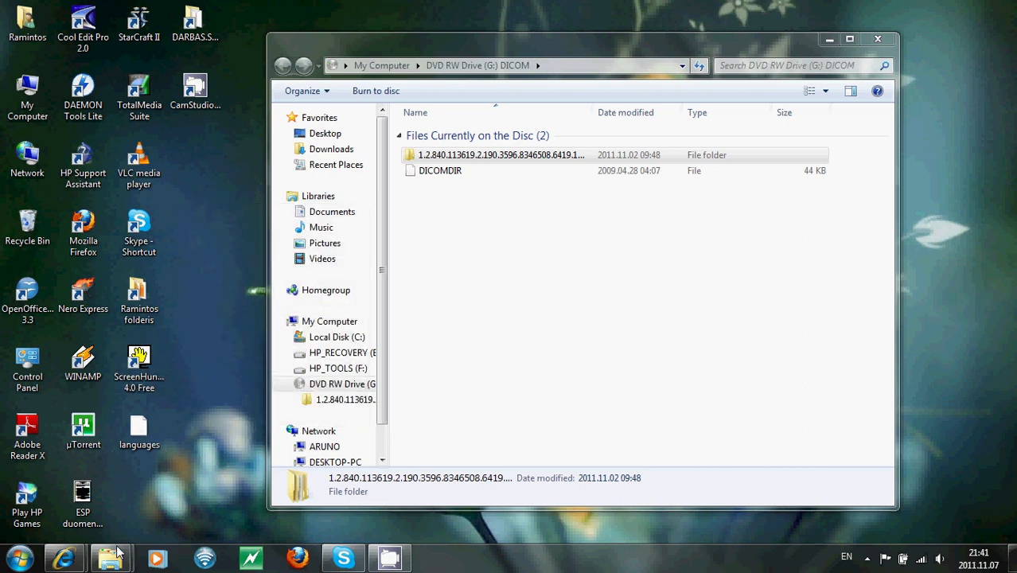
Compress the study folder in C:\DICOMDIR to a zipped folder, keeping its default name
{"action": "mouse_move", "coordinate": [111, 559]}
{"action": "left_click", "coordinate": [91, 477]}
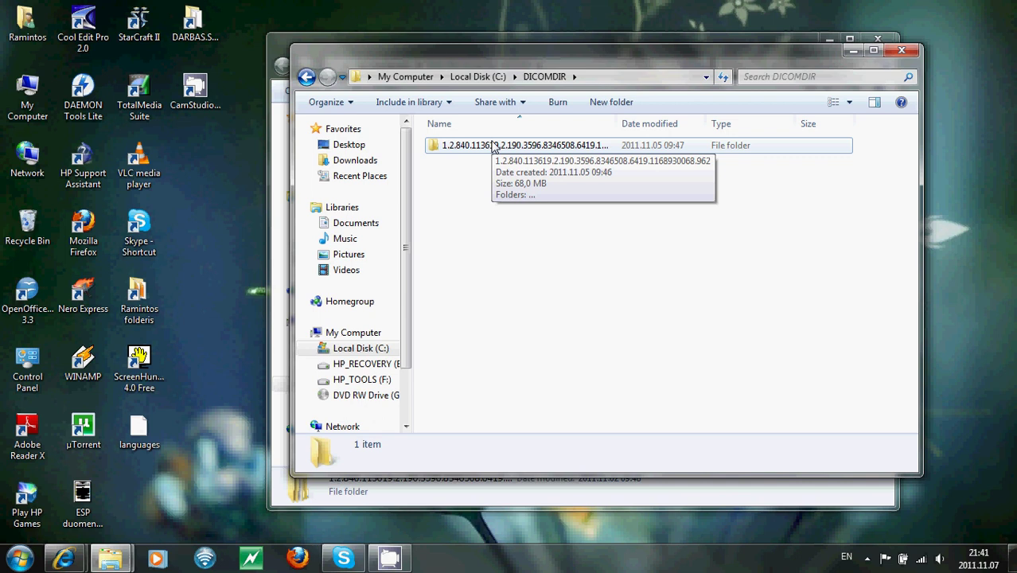
{"action": "right_click", "coordinate": [493, 147]}
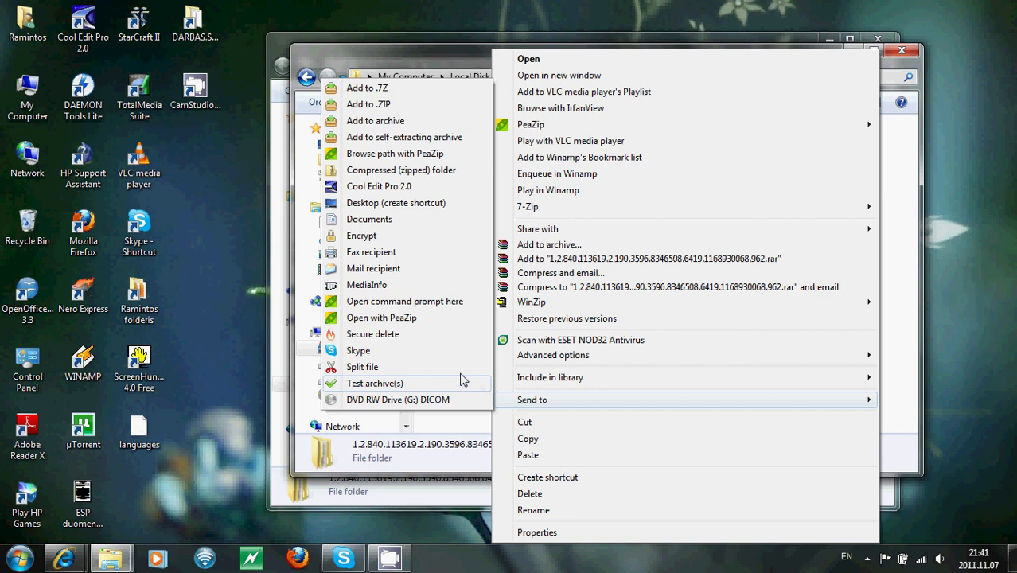
{"action": "mouse_move", "coordinate": [532, 400]}
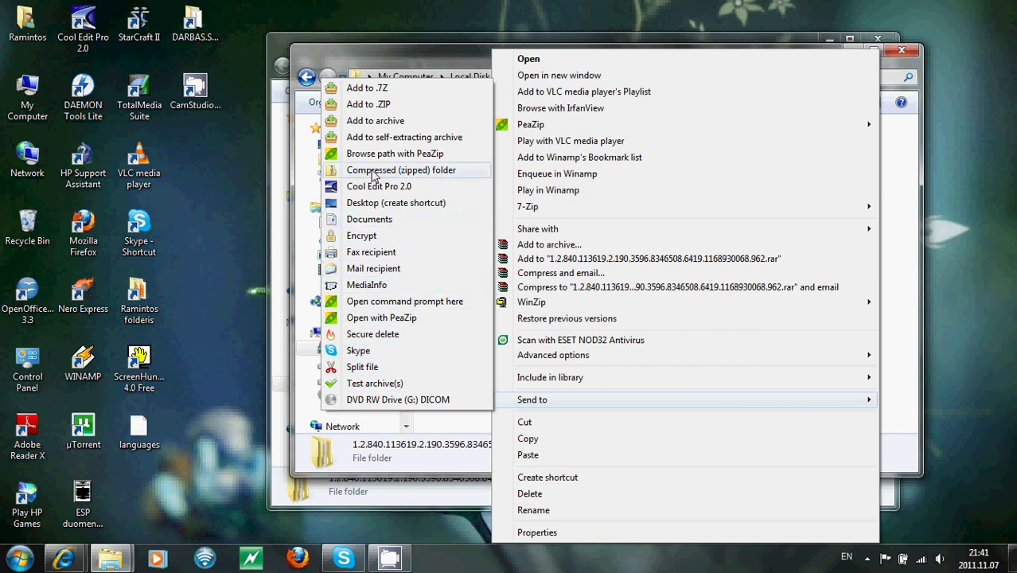
{"action": "left_click", "coordinate": [372, 172]}
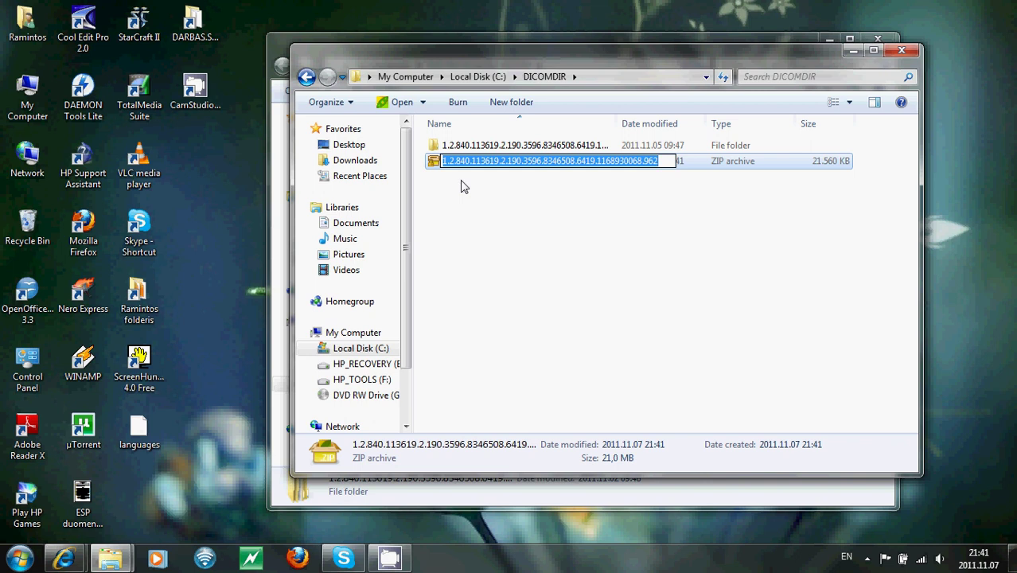
{"action": "key", "text": "Return"}
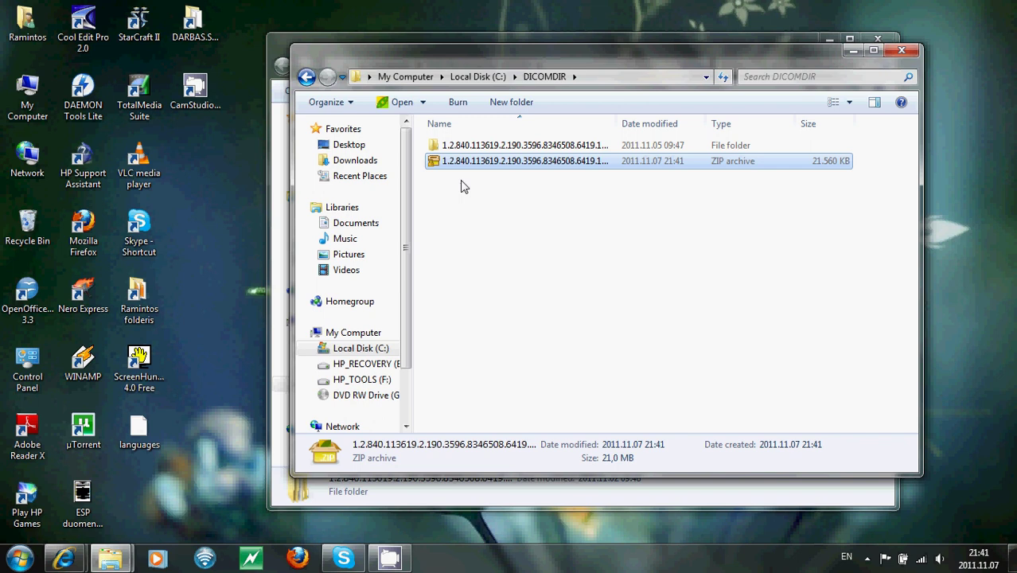
On the DICOM Library page, choose Select DICOM file and filter the file type to zip
{"action": "left_click", "coordinate": [64, 557]}
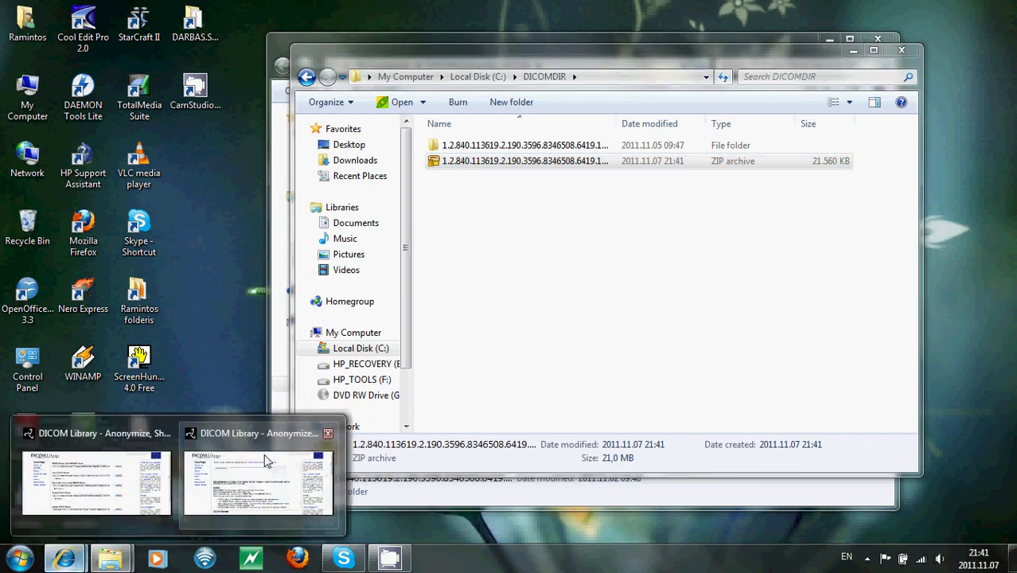
{"action": "left_click", "coordinate": [250, 478]}
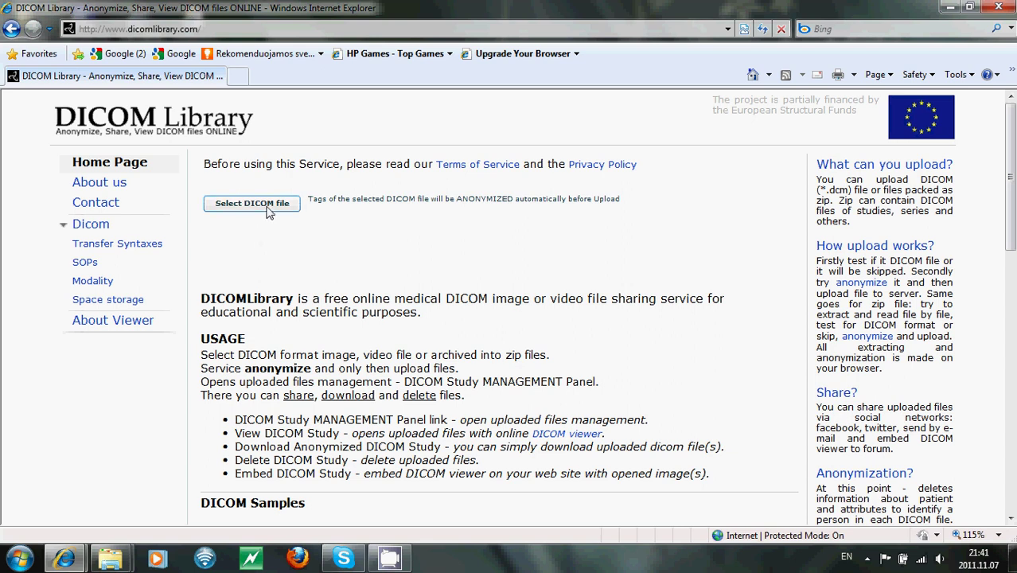
{"action": "left_click", "coordinate": [267, 209]}
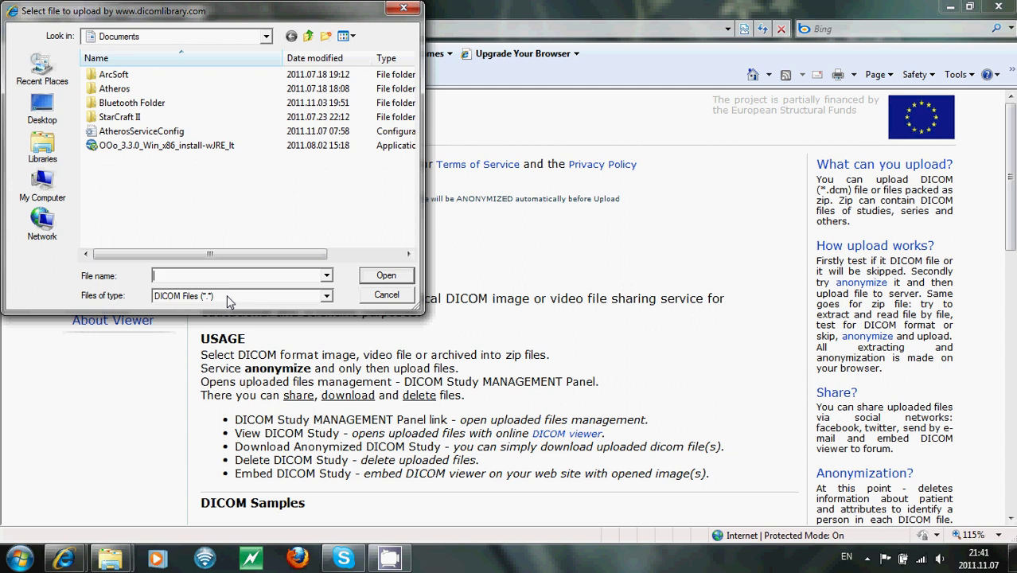
{"action": "left_click", "coordinate": [227, 296]}
{"action": "left_click", "coordinate": [227, 319]}
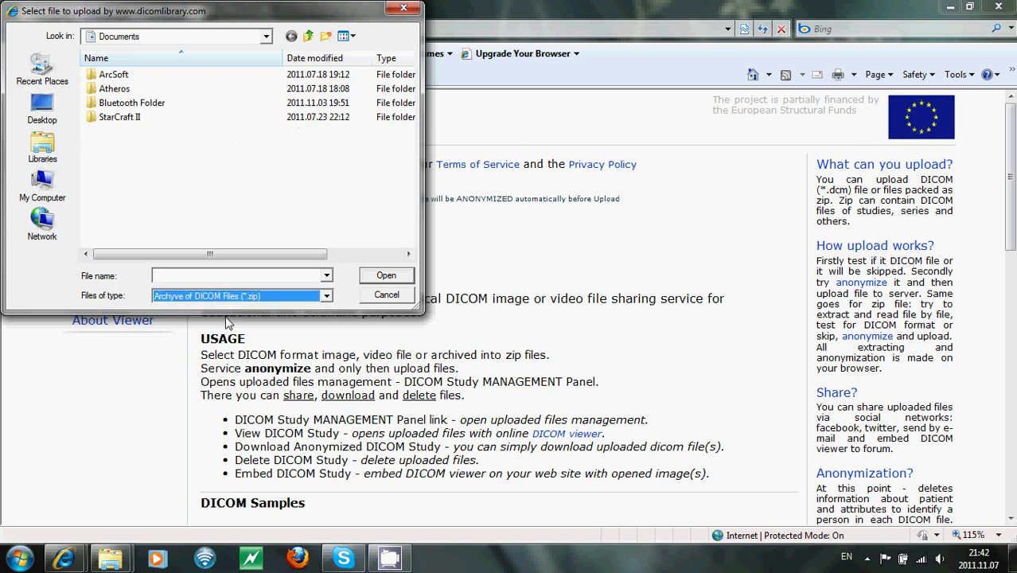
Browse to Local Disk (C:) > DICOMDIR and upload the study's zip archive
{"action": "left_click", "coordinate": [61, 189]}
{"action": "double_click", "coordinate": [174, 94]}
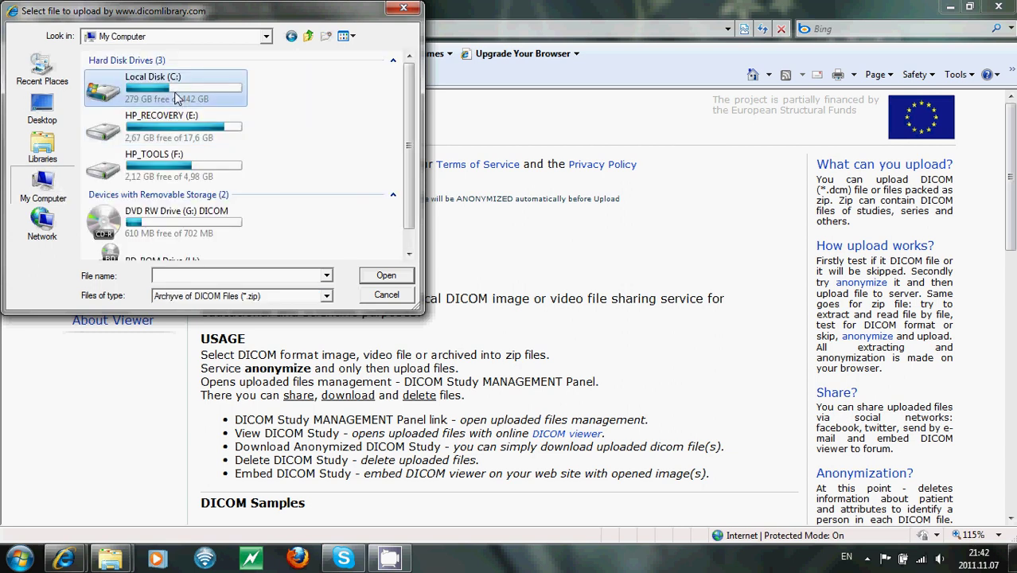
{"action": "double_click", "coordinate": [149, 91]}
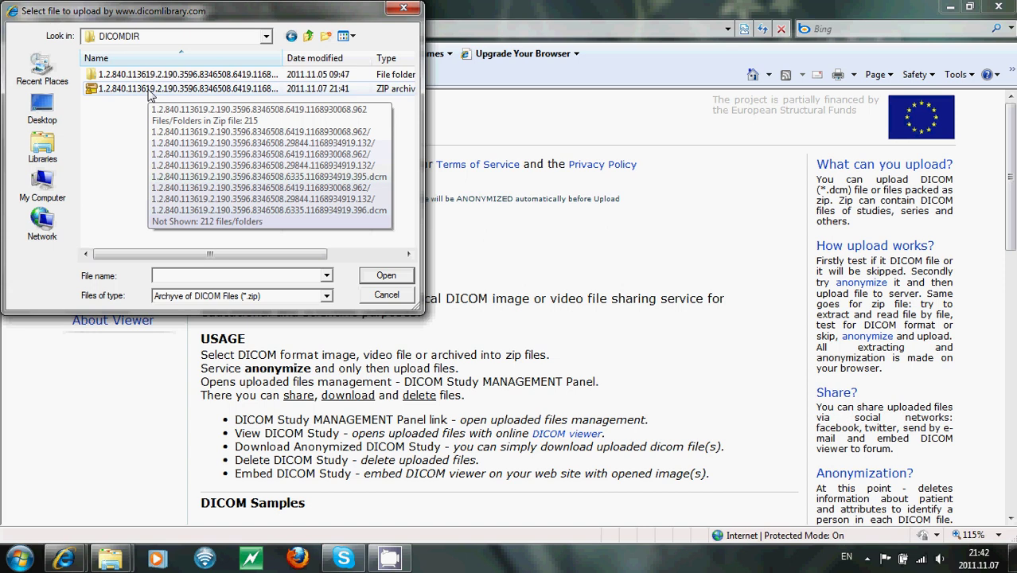
{"action": "double_click", "coordinate": [149, 91]}
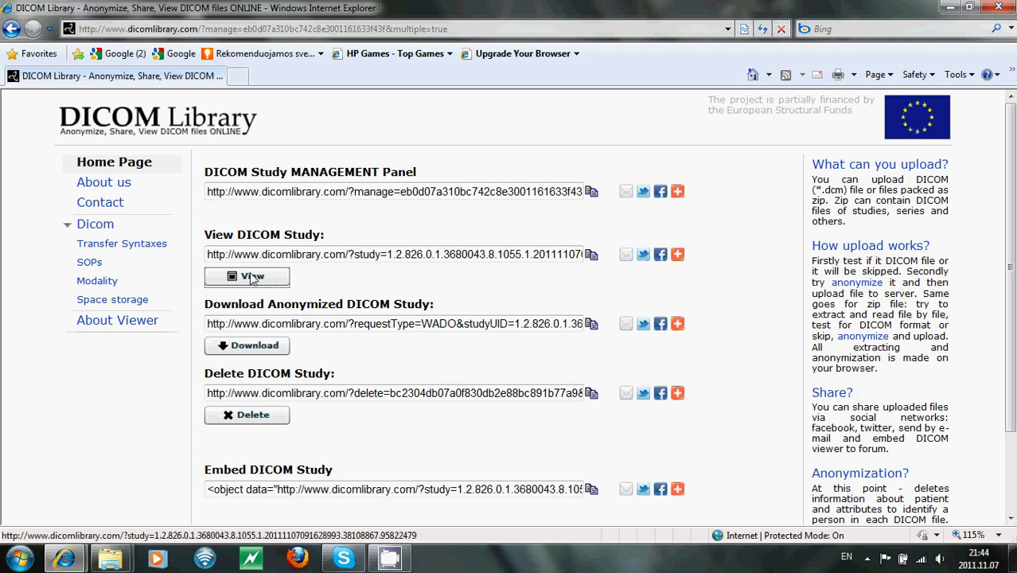
View the uploaded study online and scroll through the 3D FIESTA sagittal neck slices
{"action": "left_click", "coordinate": [252, 277]}
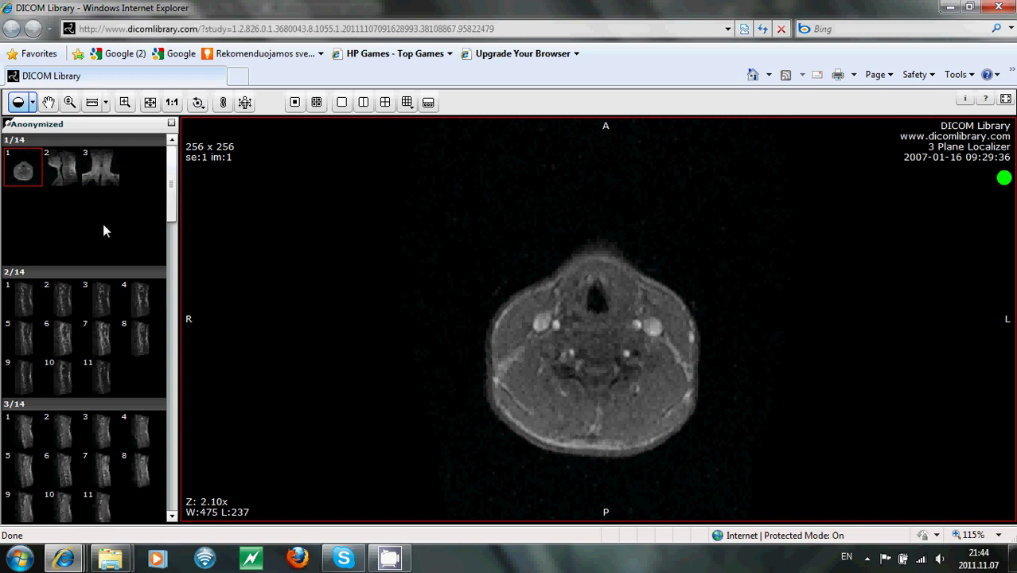
{"action": "scroll", "coordinate": [104, 226], "scroll_direction": "down", "scroll_amount": 2}
{"action": "scroll", "coordinate": [105, 227], "scroll_direction": "down", "scroll_amount": 2}
{"action": "scroll", "coordinate": [111, 227], "scroll_direction": "down", "scroll_amount": 1}
{"action": "scroll", "coordinate": [116, 230], "scroll_direction": "down", "scroll_amount": 2}
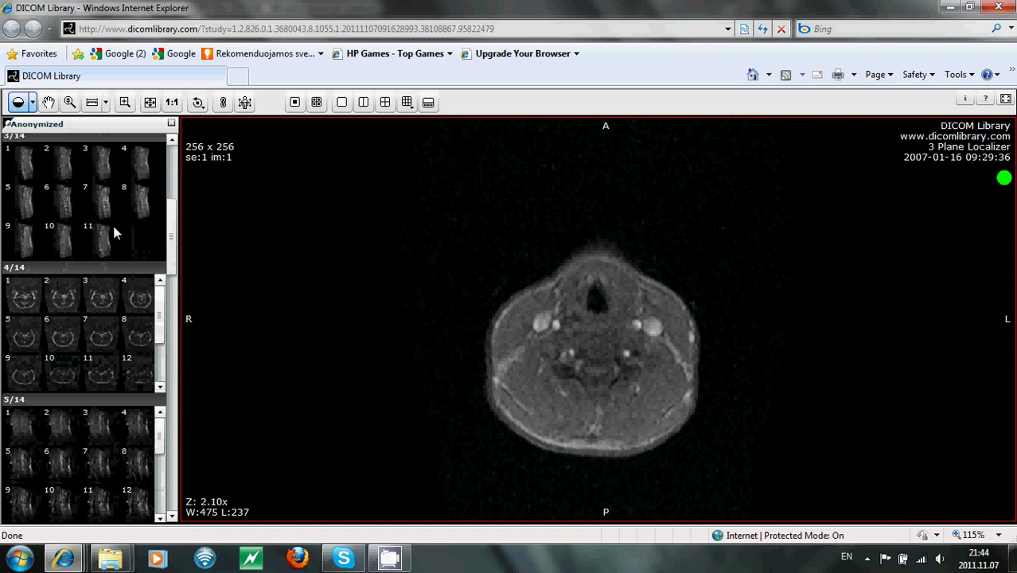
{"action": "scroll", "coordinate": [116, 226], "scroll_direction": "down", "scroll_amount": 1}
{"action": "scroll", "coordinate": [117, 223], "scroll_direction": "down", "scroll_amount": 2}
{"action": "scroll", "coordinate": [117, 221], "scroll_direction": "down", "scroll_amount": 2}
{"action": "scroll", "coordinate": [117, 225], "scroll_direction": "down", "scroll_amount": 2}
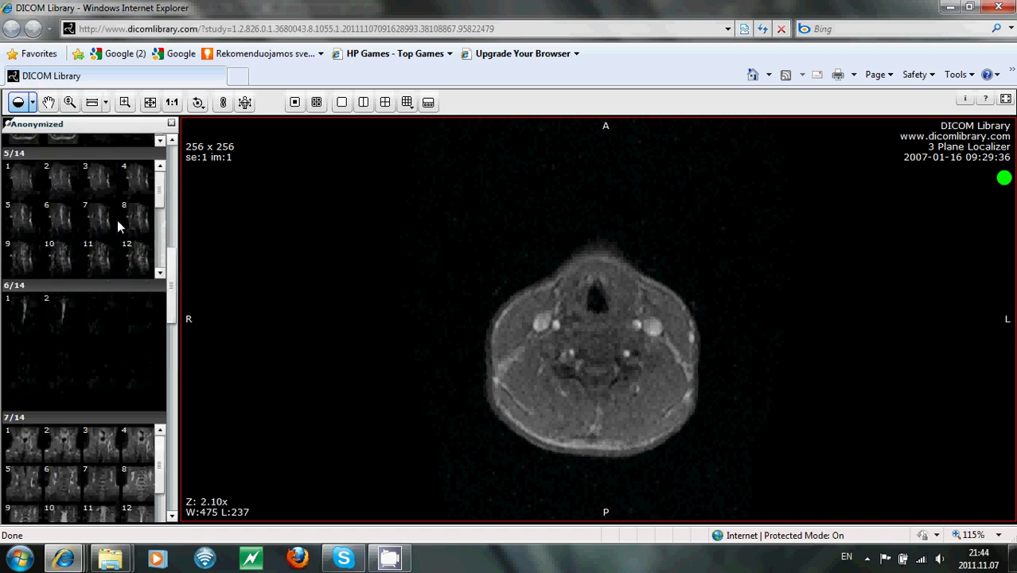
{"action": "scroll", "coordinate": [117, 225], "scroll_direction": "down", "scroll_amount": 2}
{"action": "scroll", "coordinate": [117, 225], "scroll_direction": "down", "scroll_amount": 2}
{"action": "scroll", "coordinate": [117, 225], "scroll_direction": "down", "scroll_amount": 2}
{"action": "scroll", "coordinate": [117, 226], "scroll_direction": "down", "scroll_amount": 2}
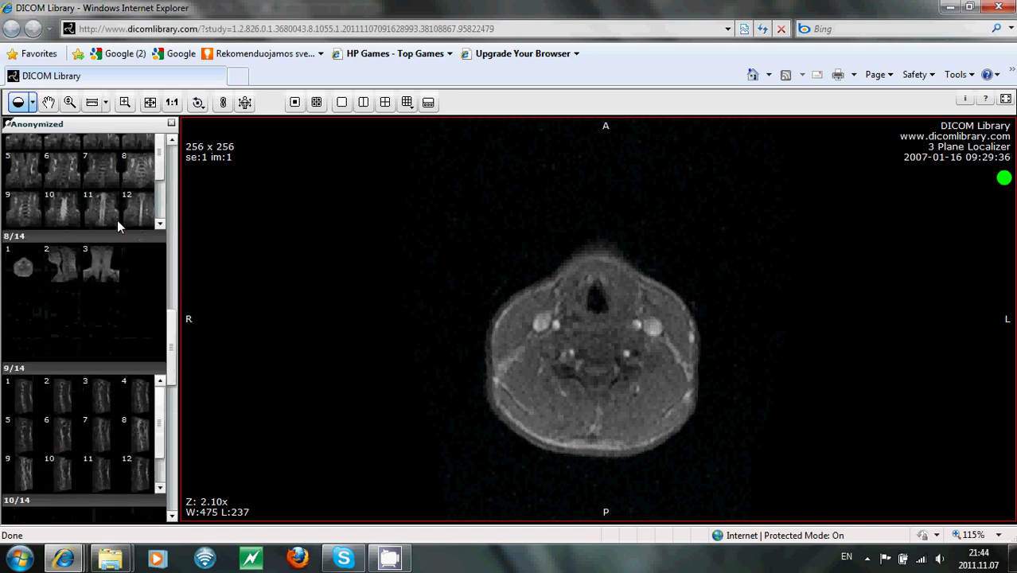
{"action": "scroll", "coordinate": [117, 227], "scroll_direction": "down", "scroll_amount": 2}
{"action": "scroll", "coordinate": [117, 225], "scroll_direction": "down", "scroll_amount": 2}
{"action": "scroll", "coordinate": [117, 225], "scroll_direction": "down", "scroll_amount": 2}
{"action": "scroll", "coordinate": [117, 219], "scroll_direction": "down", "scroll_amount": 1}
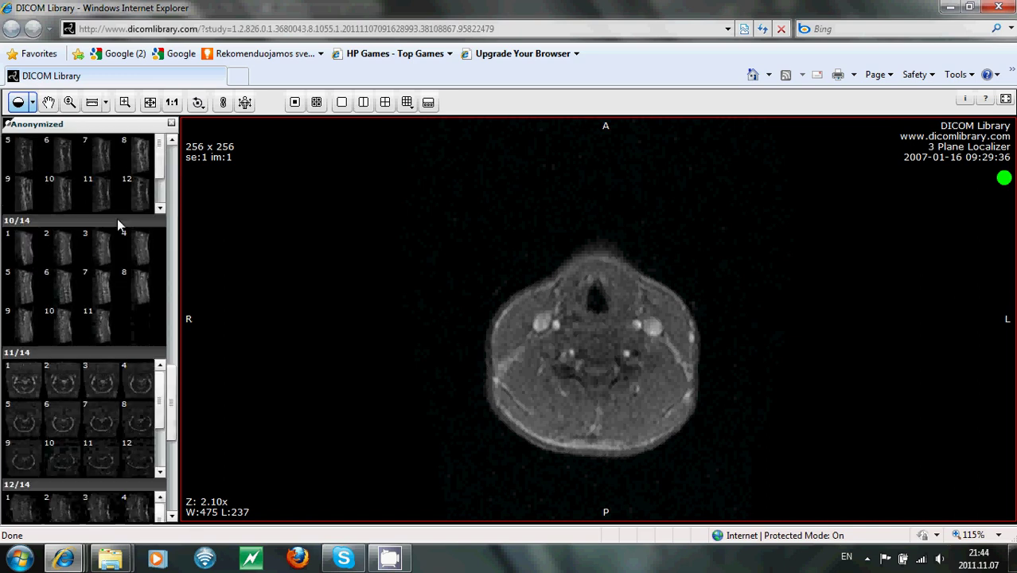
{"action": "scroll", "coordinate": [117, 219], "scroll_direction": "down", "scroll_amount": 1}
{"action": "scroll", "coordinate": [117, 219], "scroll_direction": "down", "scroll_amount": 1}
{"action": "scroll", "coordinate": [117, 219], "scroll_direction": "down", "scroll_amount": 1}
{"action": "scroll", "coordinate": [117, 223], "scroll_direction": "down", "scroll_amount": 1}
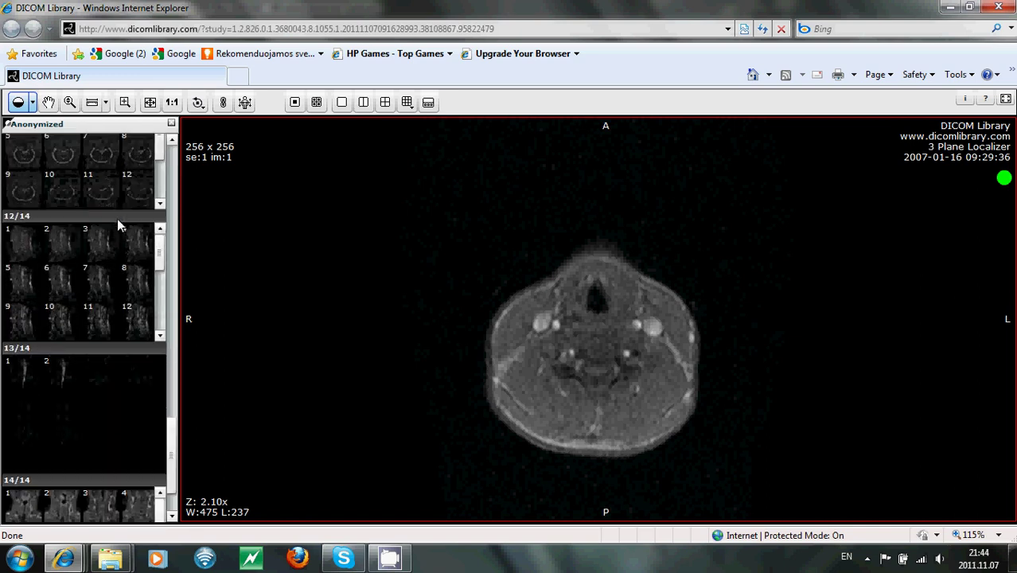
{"action": "scroll", "coordinate": [117, 222], "scroll_direction": "down", "scroll_amount": 1}
{"action": "scroll", "coordinate": [117, 223], "scroll_direction": "down", "scroll_amount": 1}
{"action": "scroll", "coordinate": [117, 222], "scroll_direction": "down", "scroll_amount": 1}
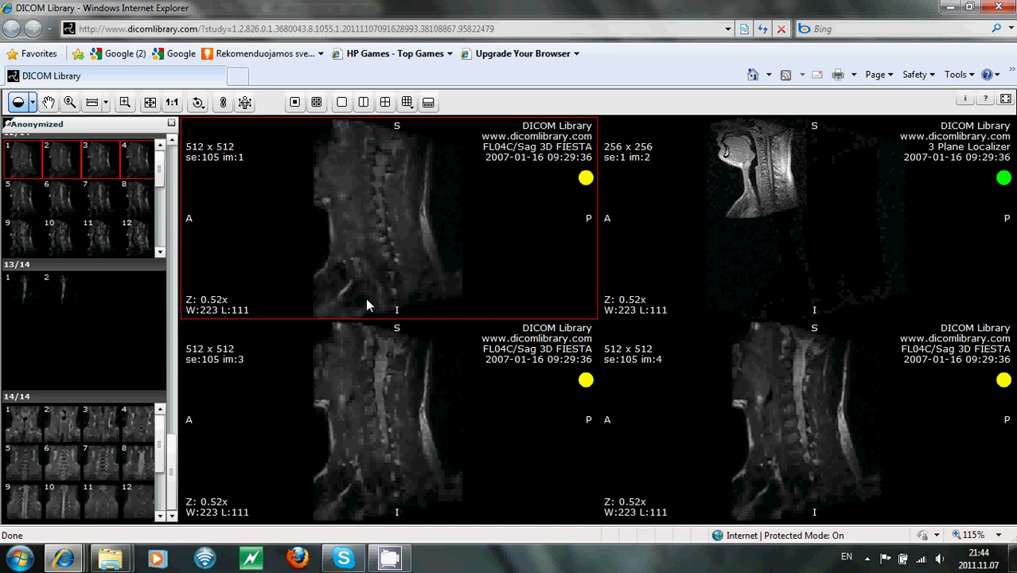
Close the viewer window to return to the study's management links page
{"action": "left_click", "coordinate": [1000, 7]}
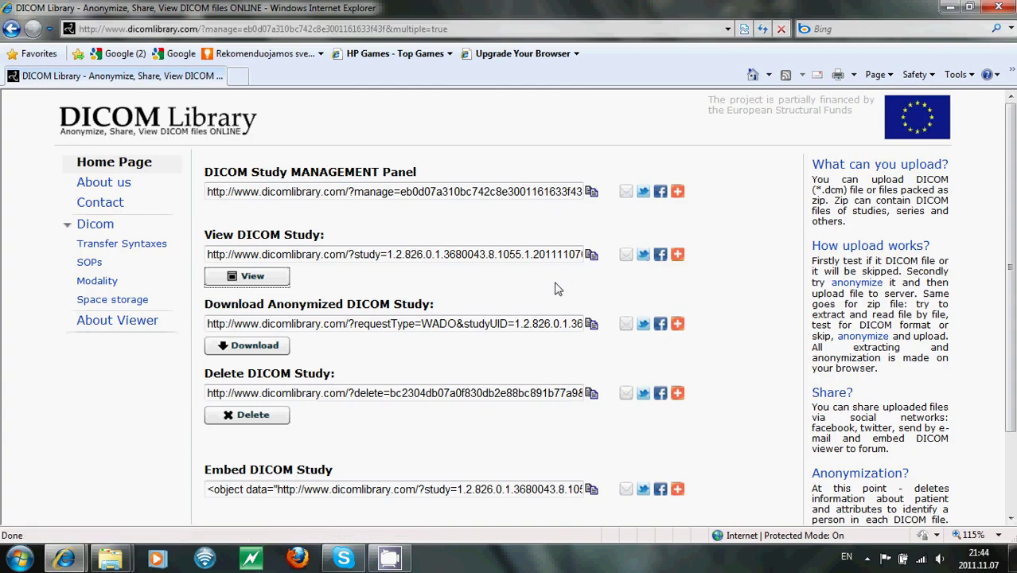